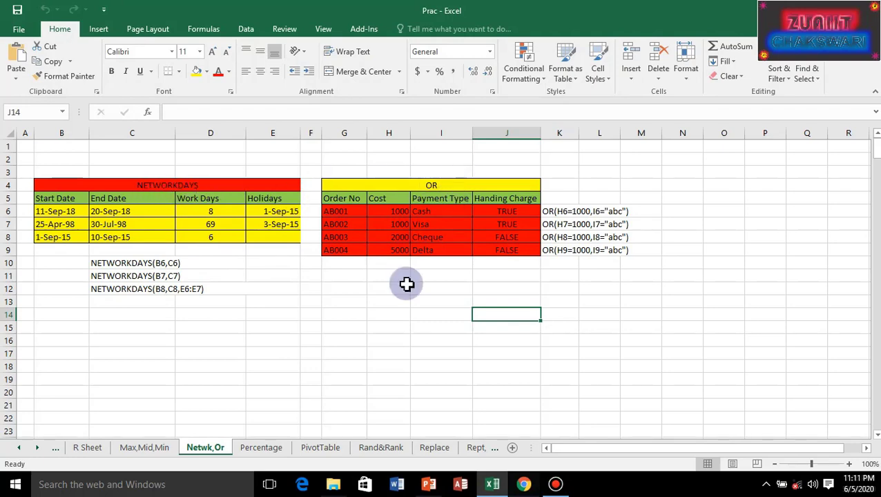
Clear the Work Days results in D6:D8 of the NETWORKDAYS table on the Netwk,Or sheet
click(261, 447)
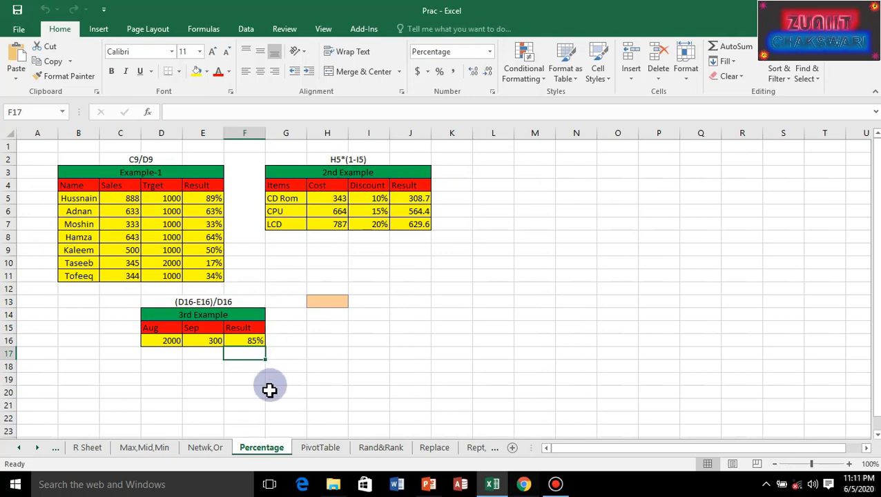
click(205, 448)
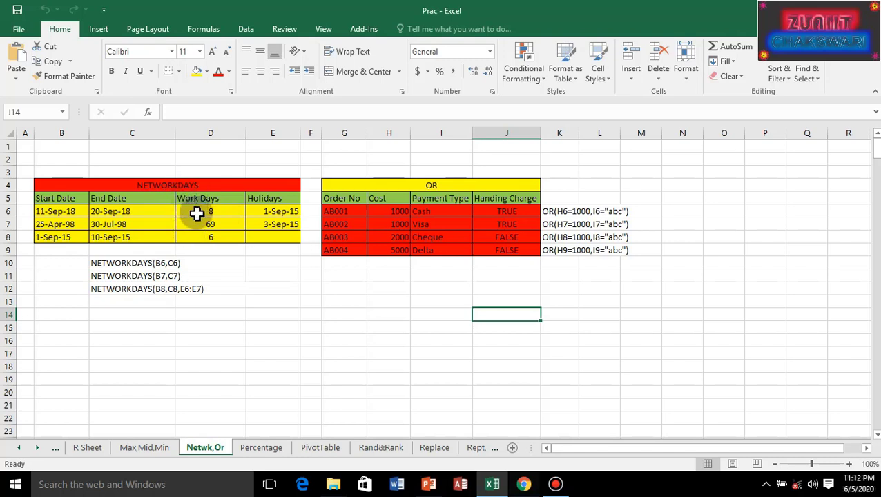
drag(204, 216, 211, 235)
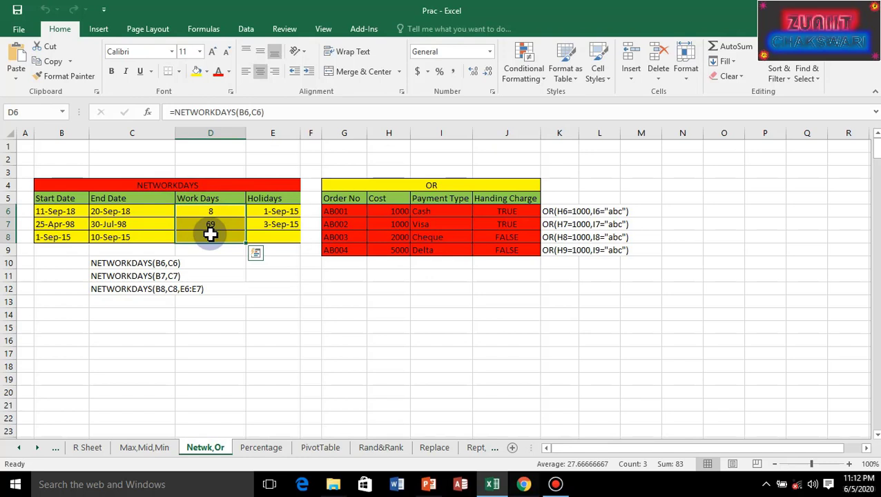
key(Delete)
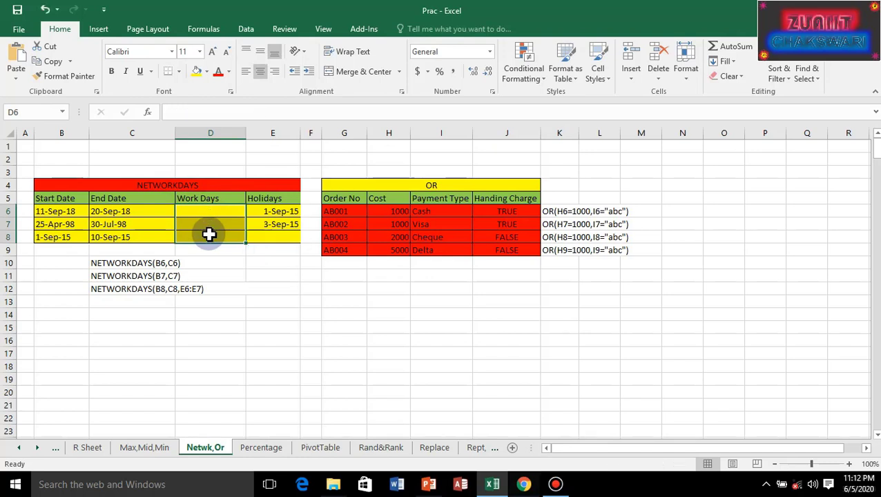
Enter =NETWORKDAYS(B6,C6) in the first Work Days cell, D6, and fill the formula down to D8
click(209, 211)
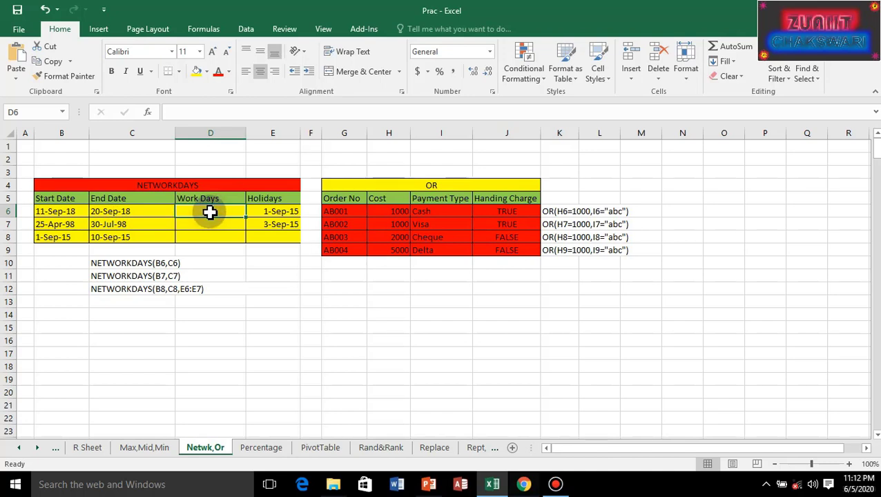
text(=)
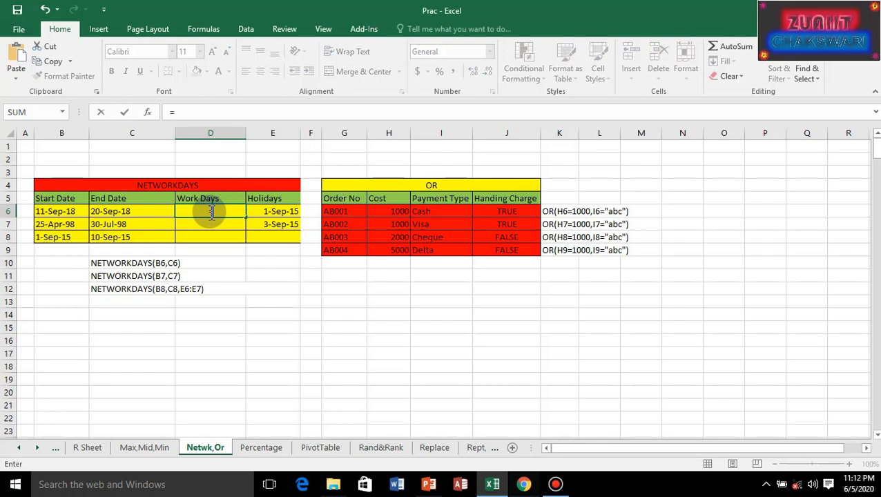
text(net)
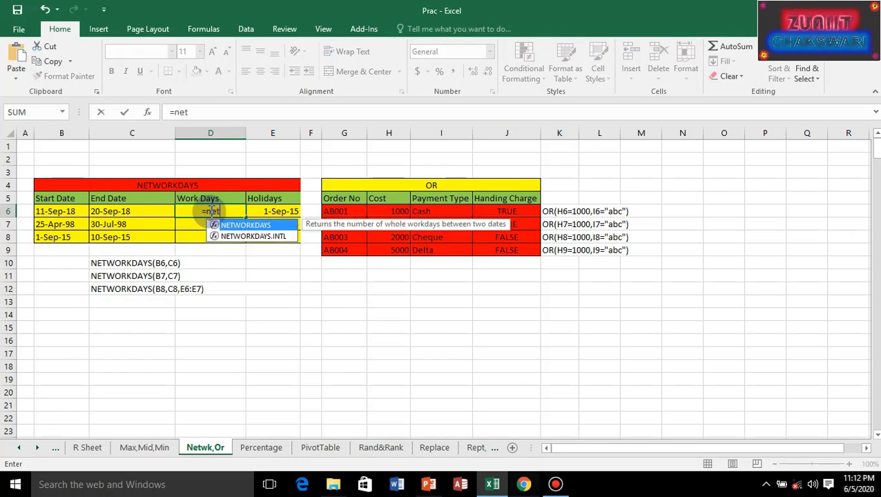
text(w)
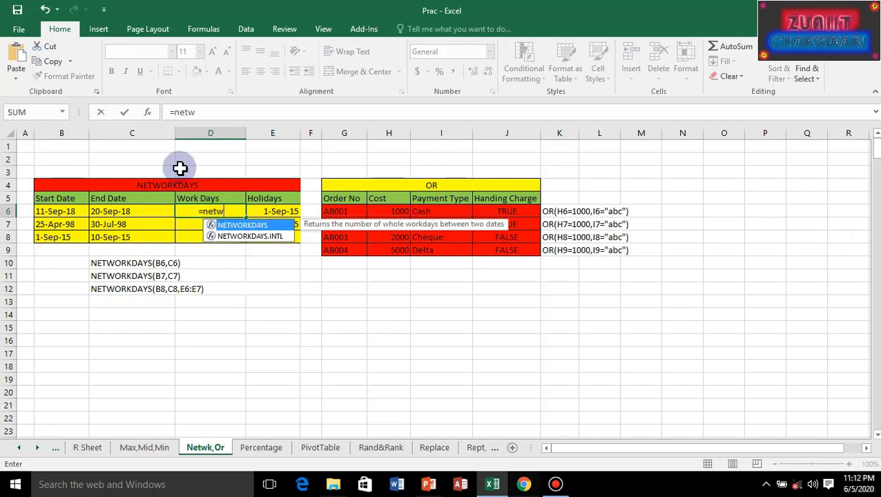
double_click(247, 226)
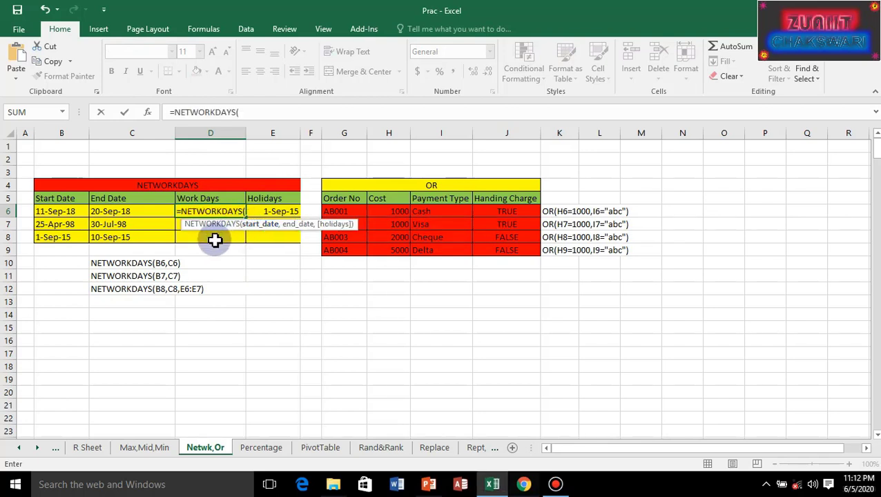
click(45, 212)
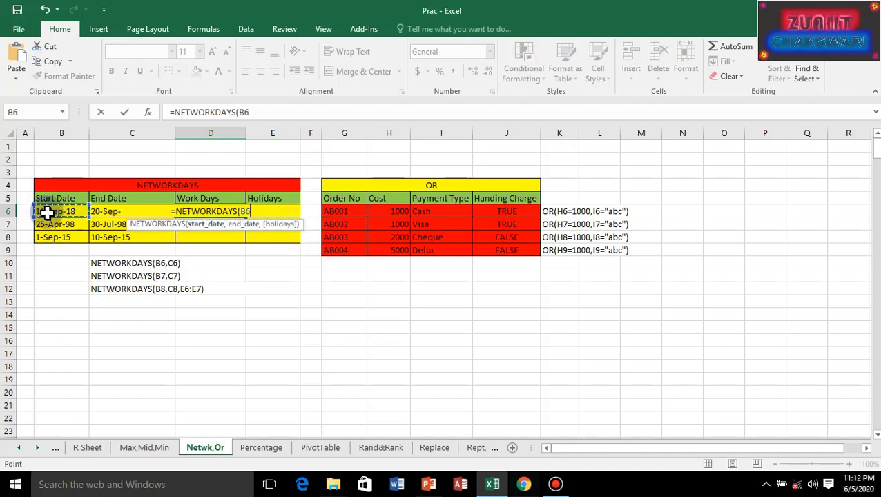
text(,)
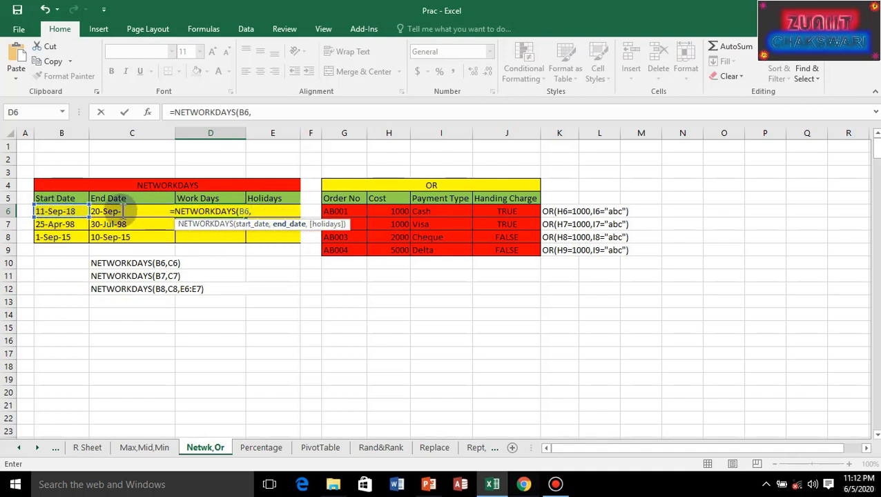
click(107, 212)
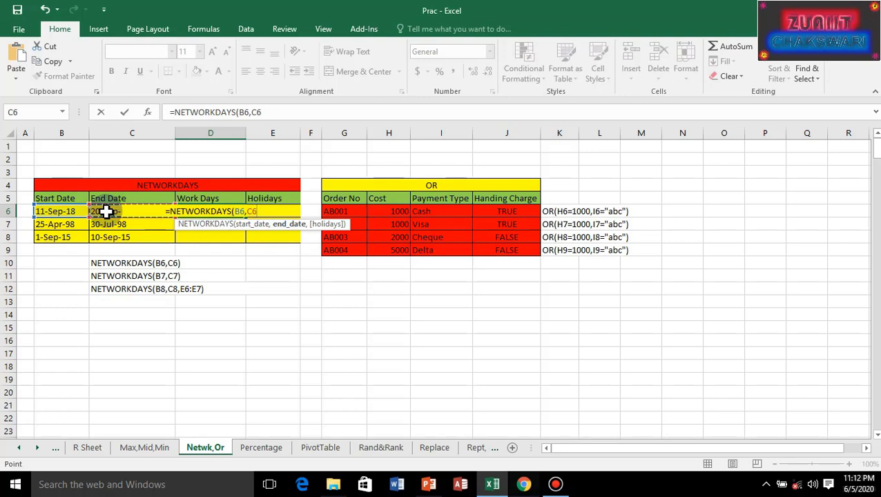
text())
key(Return)
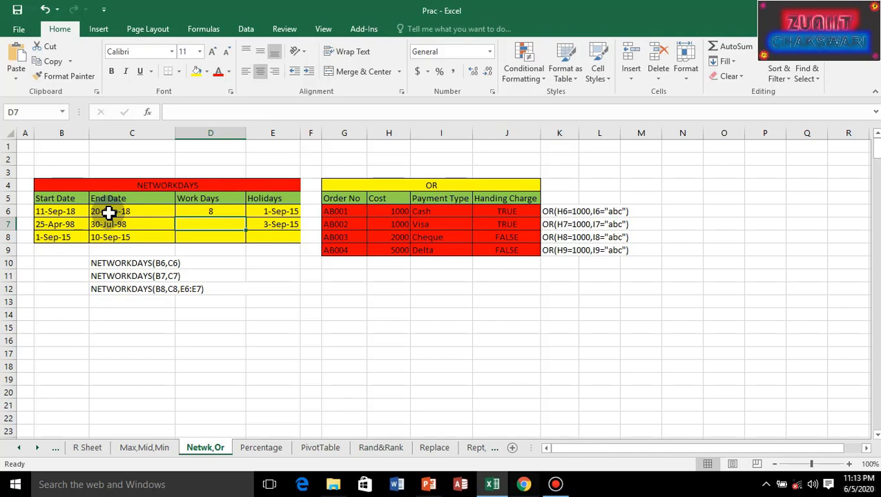
click(222, 209)
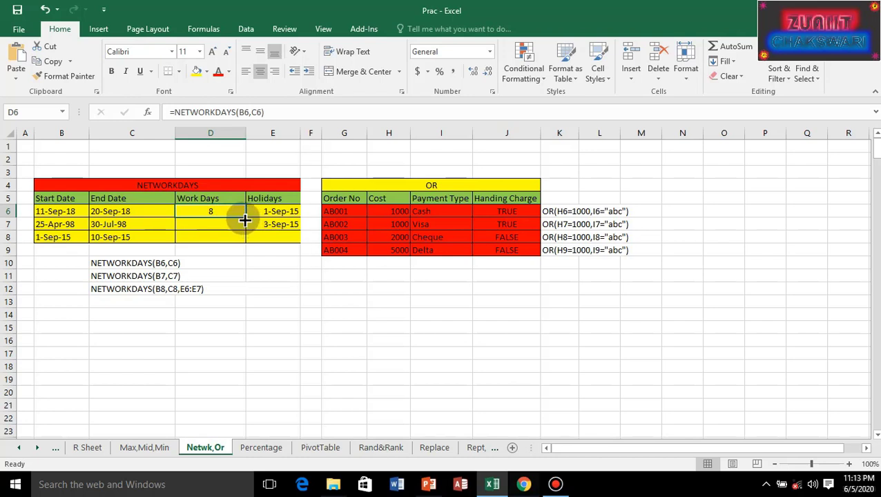
drag(244, 219, 234, 241)
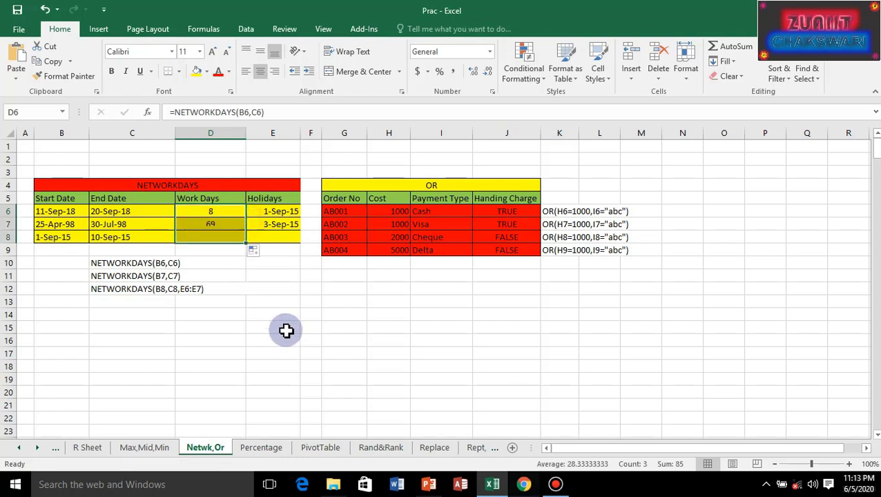
Replace the Work Days formula in D8 with =NETWORKDAYS(B8,C8,E6:E7) to exclude the listed holidays
click(222, 237)
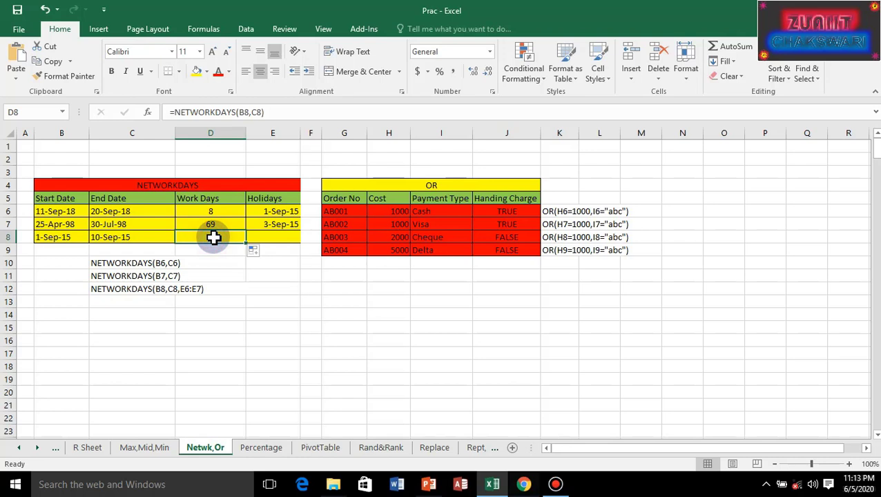
text(=)
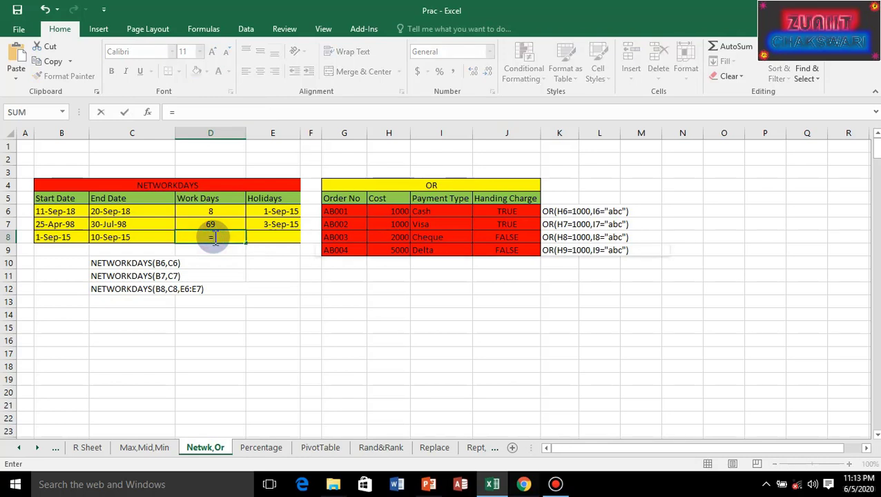
text(netw)
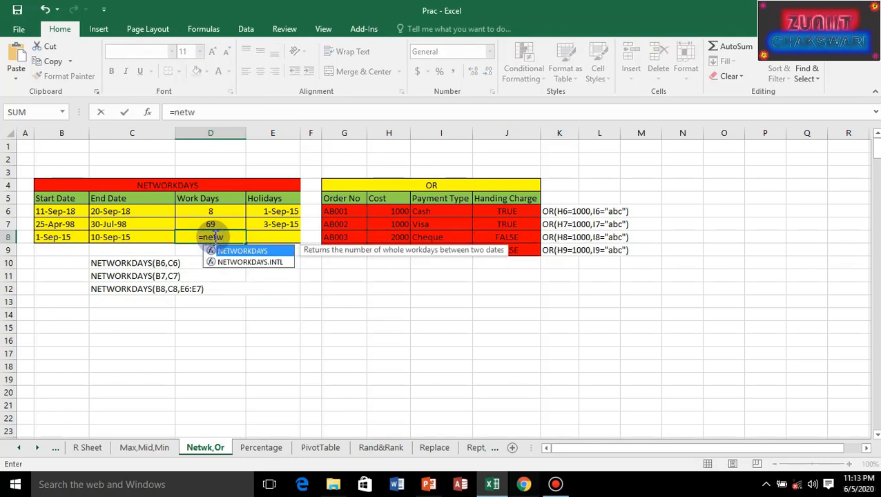
click(239, 251)
click(241, 253)
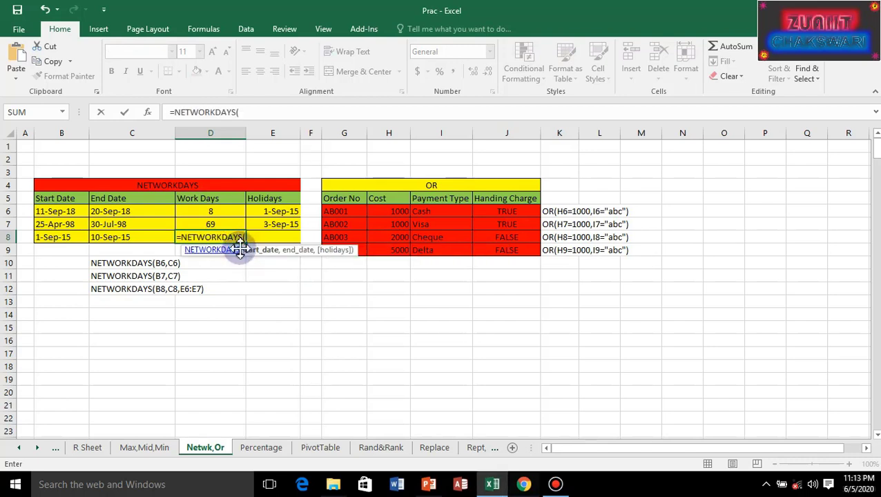
click(54, 235)
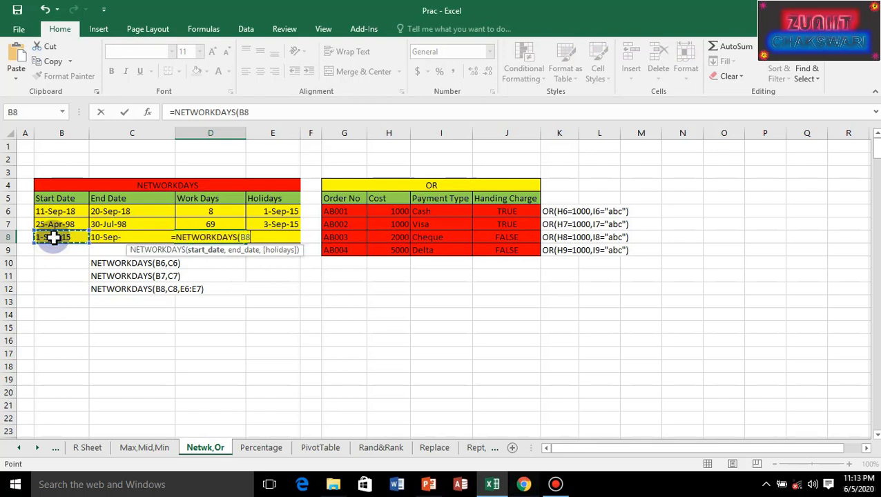
text(,)
click(109, 238)
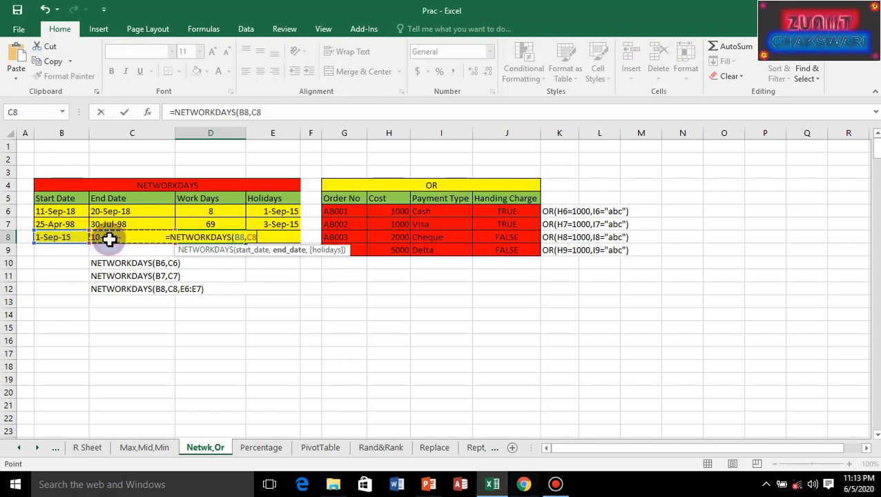
text(,)
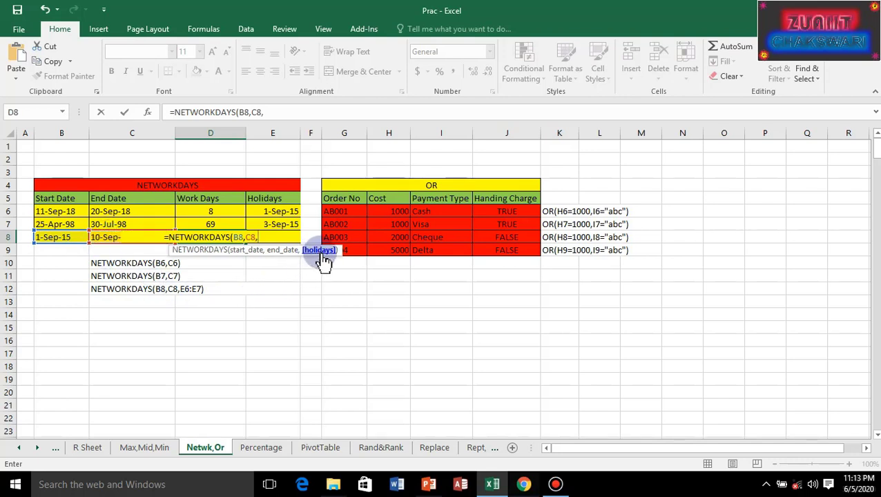
mouse_move(262, 211)
mouse_down()
mouse_move(269, 220)
mouse_move(260, 224)
mouse_up()
click(268, 221)
click(266, 223)
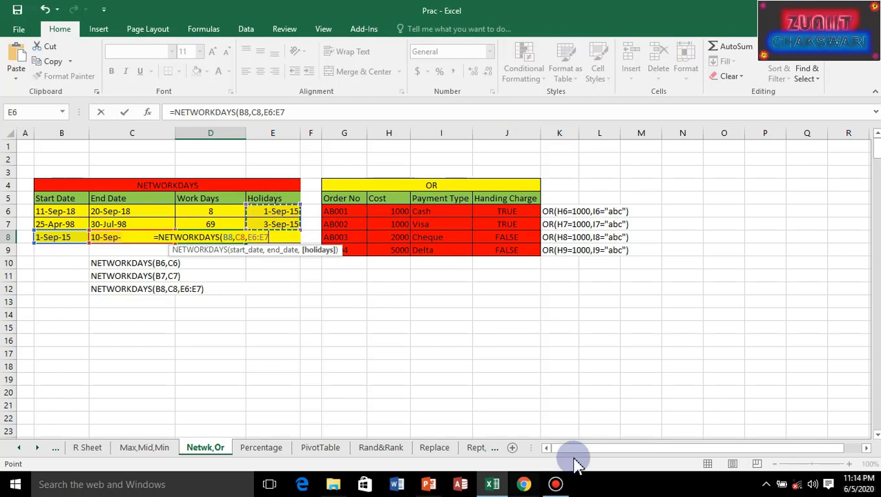
text())
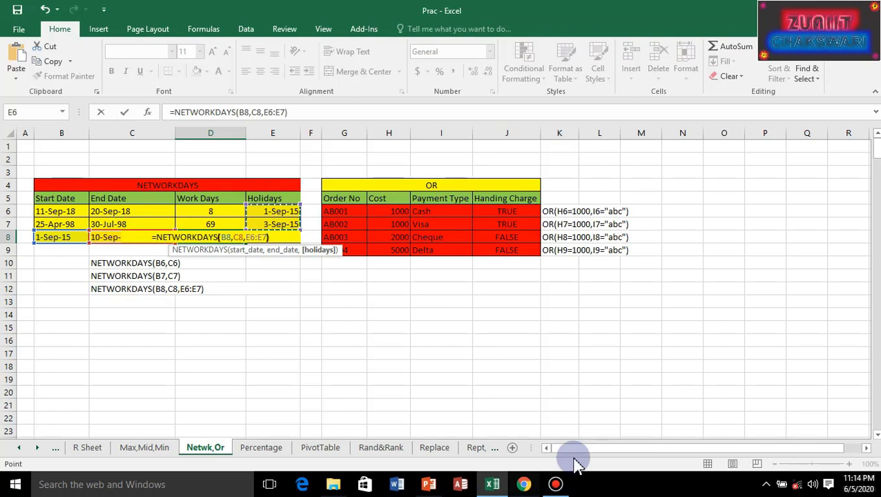
key(Return)
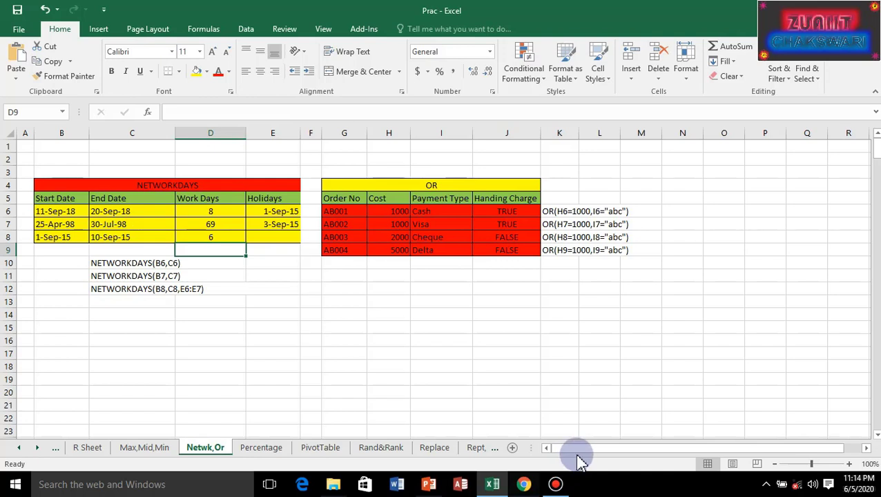
Clear the Handing Charge results in J6:J9 and enter =OR(H6=1000,I6="abc") in J6
drag(505, 214, 489, 255)
key(Delete)
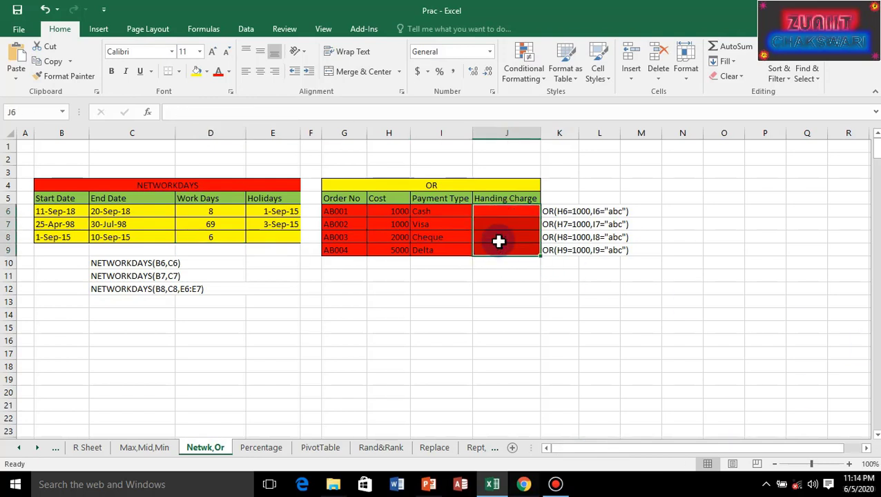
click(506, 210)
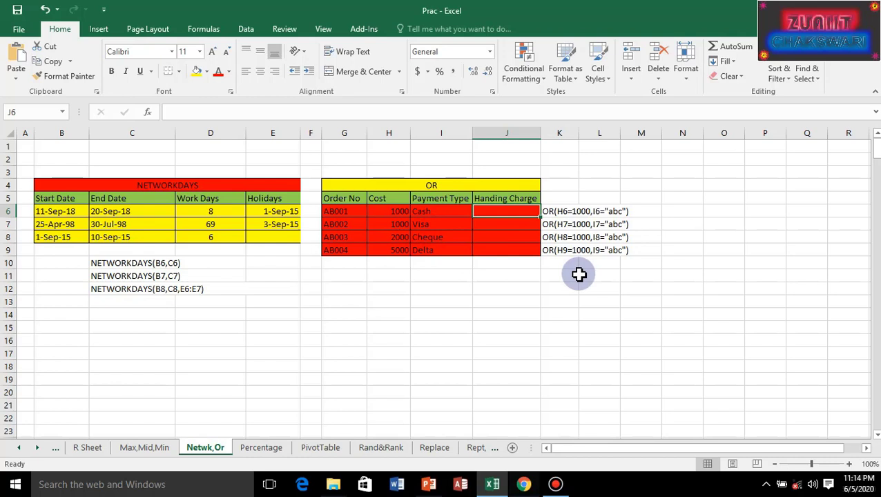
text(=o)
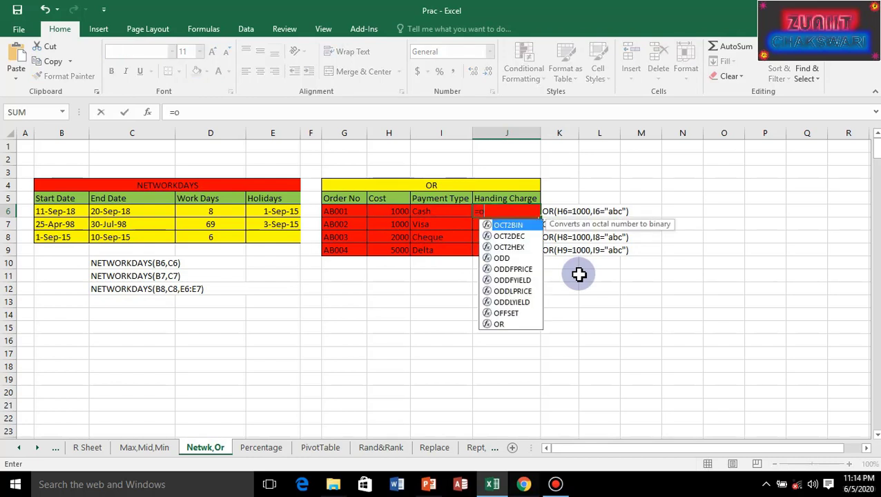
text(r)
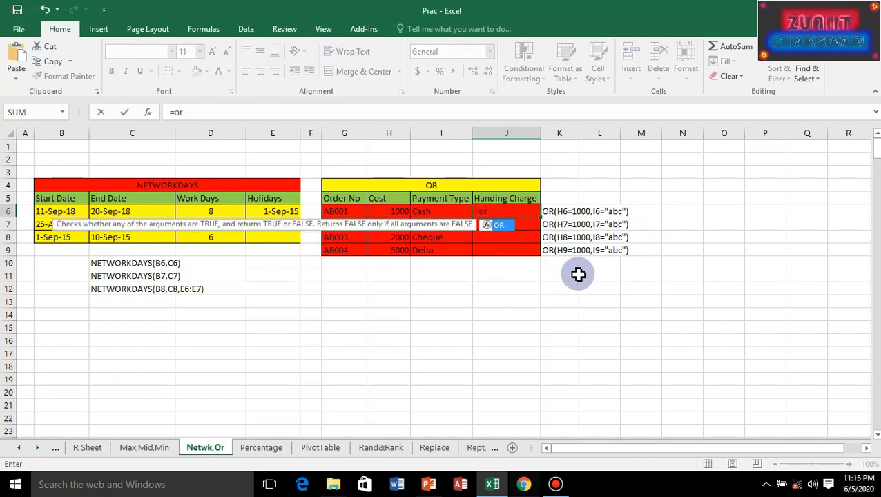
double_click(505, 227)
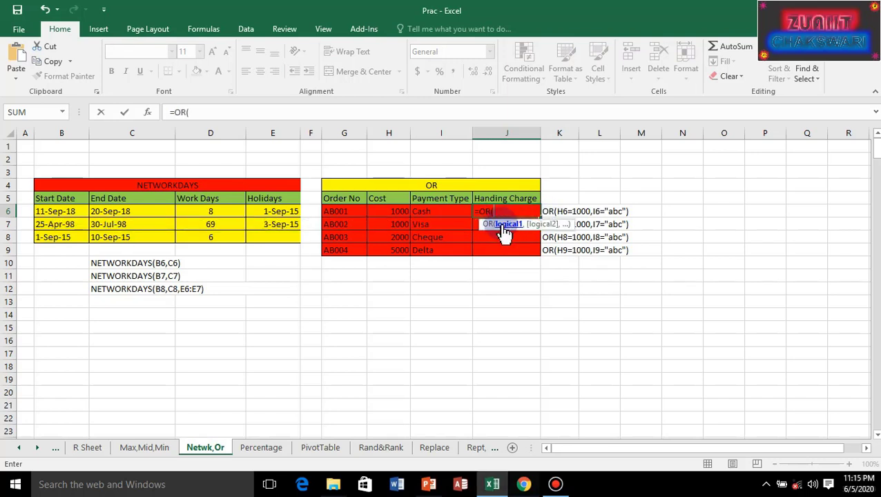
click(390, 211)
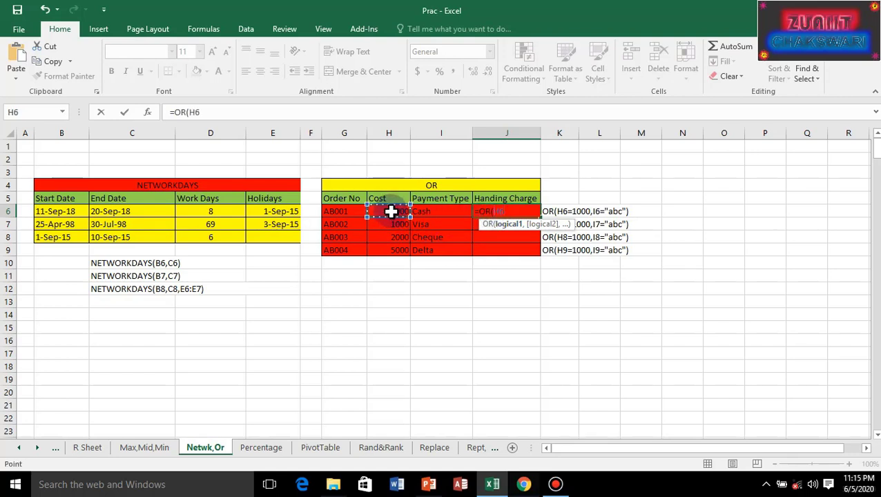
text(=1000,)
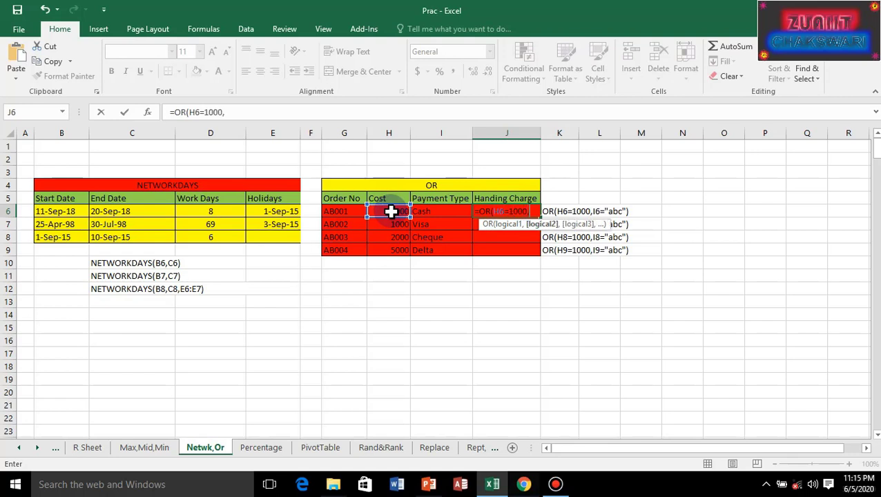
click(426, 211)
text(=)
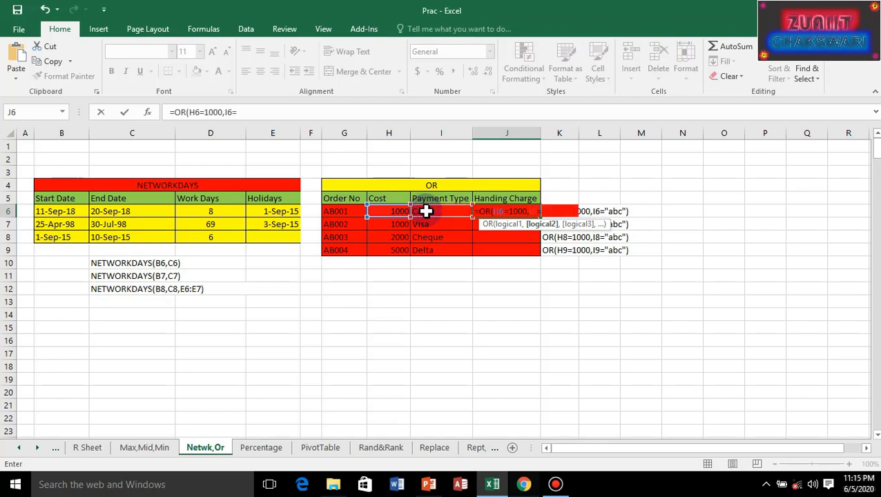
text("abc"))
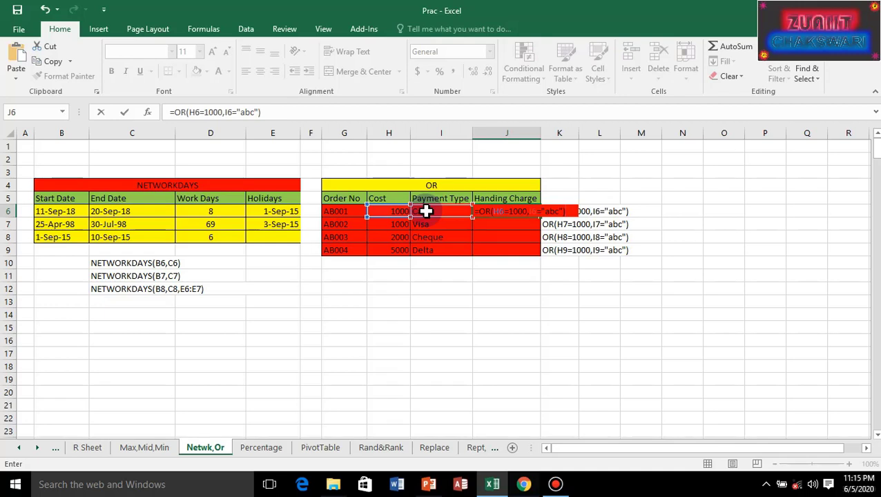
key(Return)
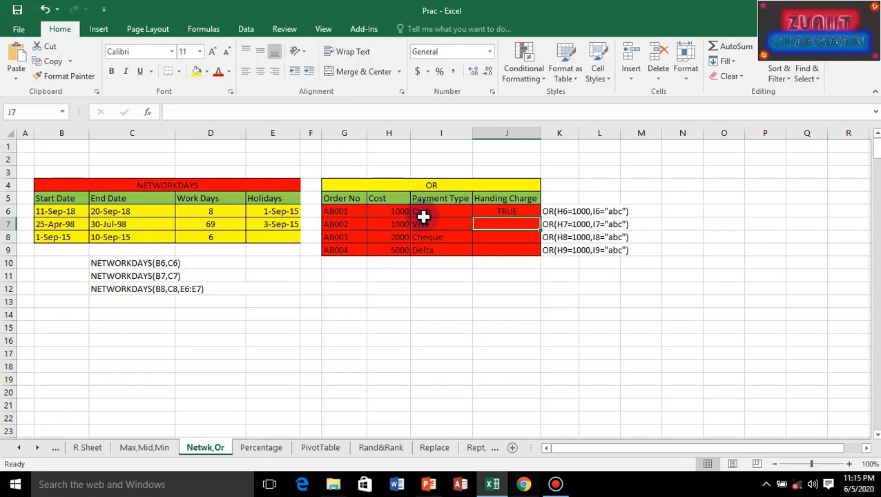
Fill the OR formula from J6 down to J9 and change the cost condition in J8 to H8=2000
click(523, 209)
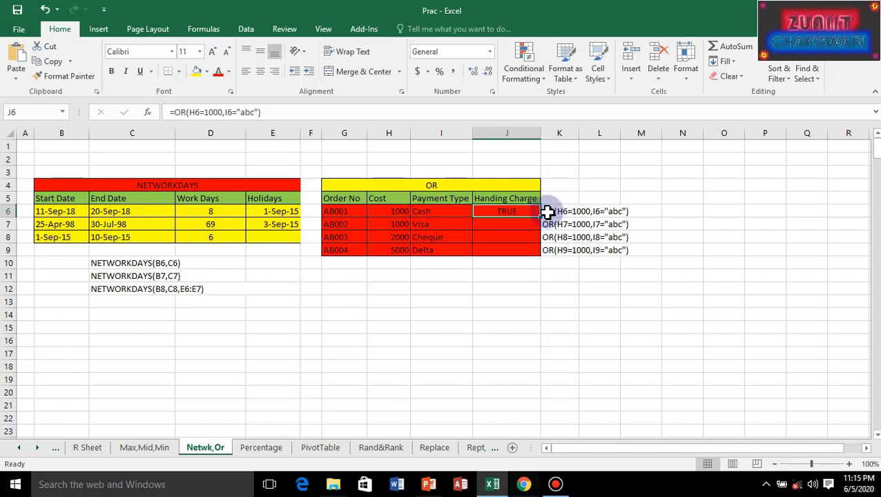
drag(542, 218, 534, 256)
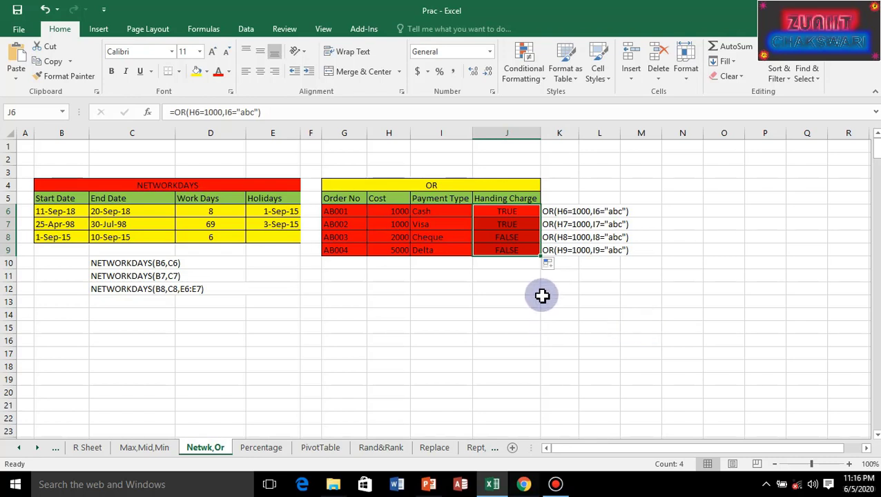
click(511, 240)
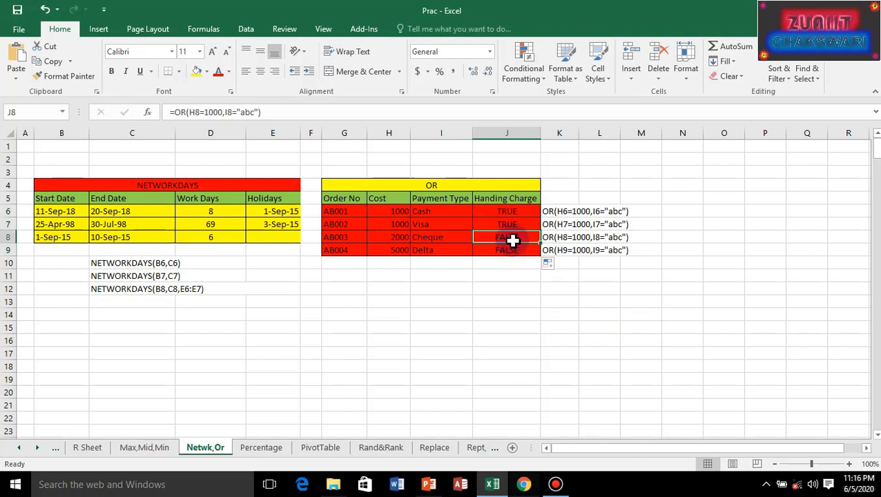
double_click(512, 240)
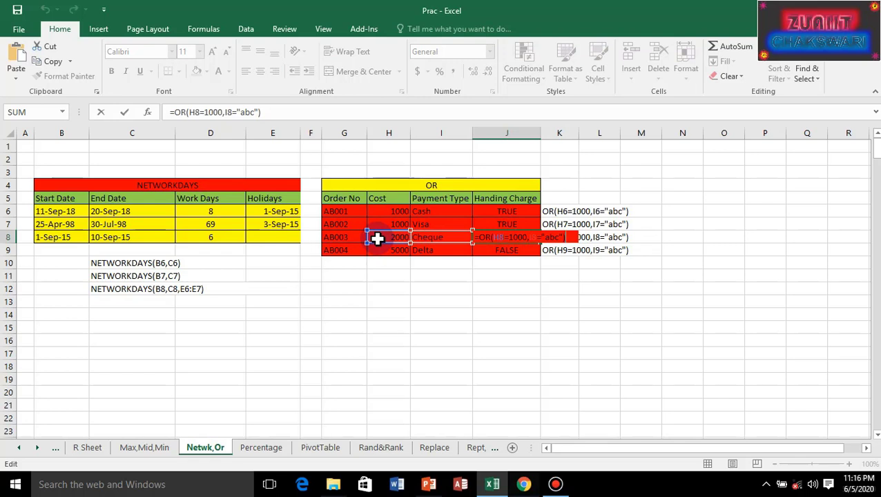
click(511, 237)
key(BackSpace)
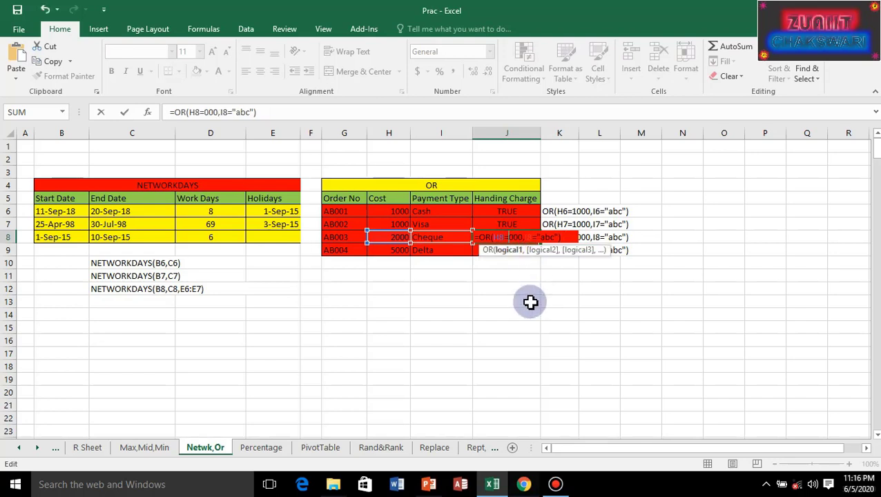
text(2)
key(Return)
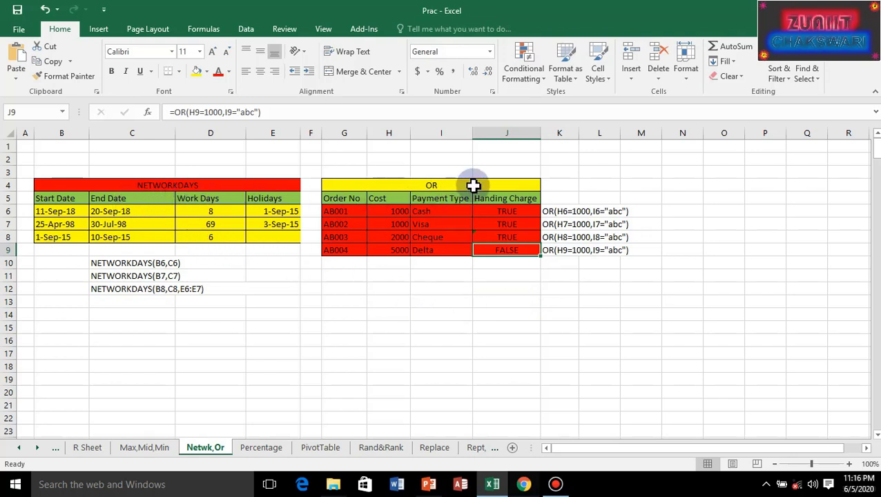
Clear the Result values in E5:E11 of the Example-1 table on the Percentage sheet
click(260, 449)
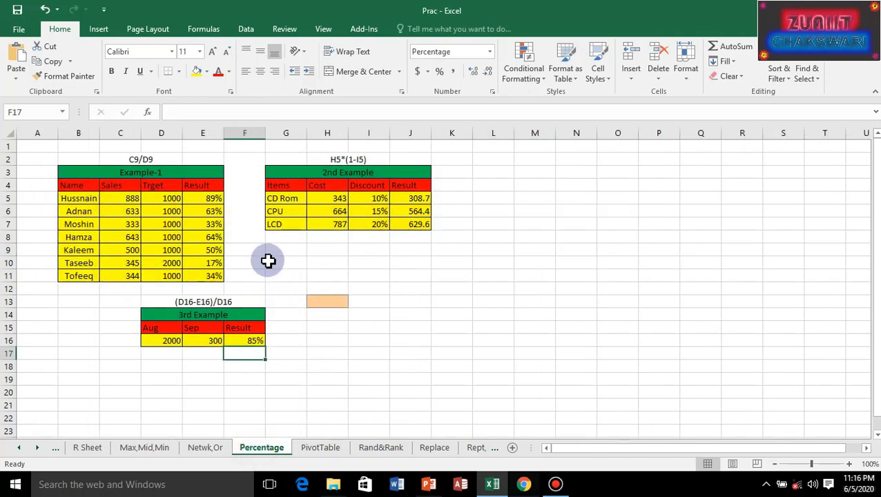
drag(208, 198, 210, 276)
key(Delete)
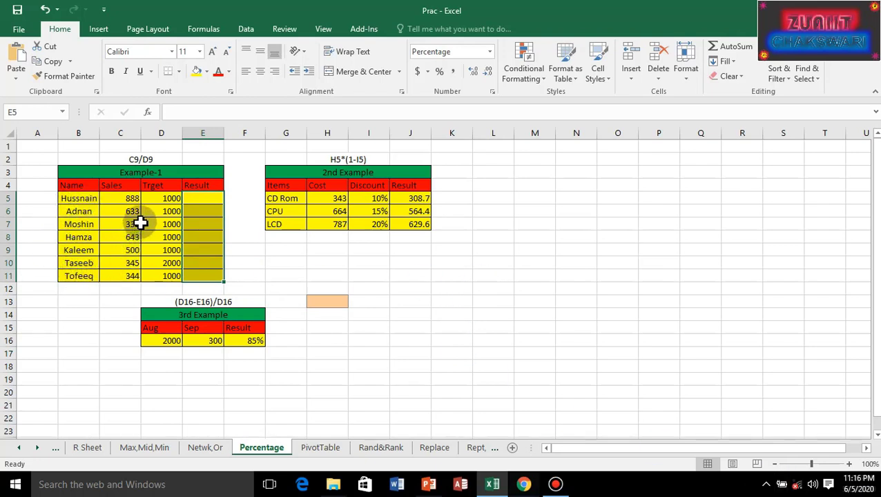
click(246, 197)
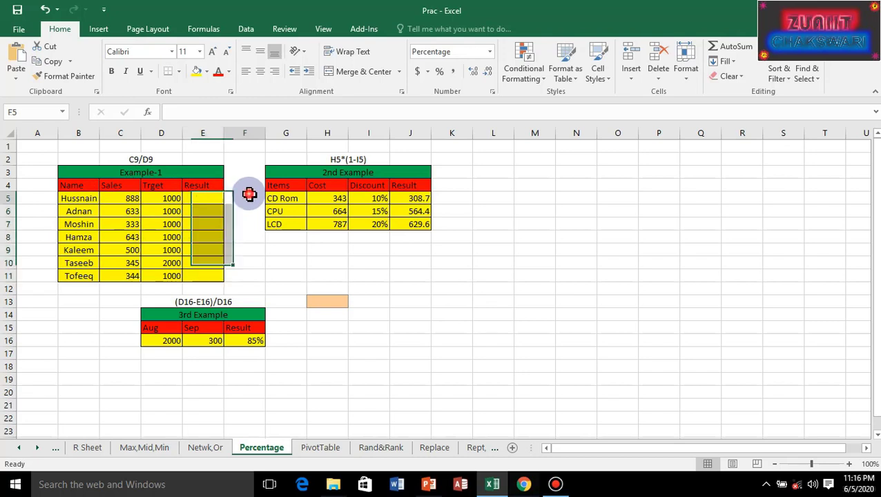
click(169, 198)
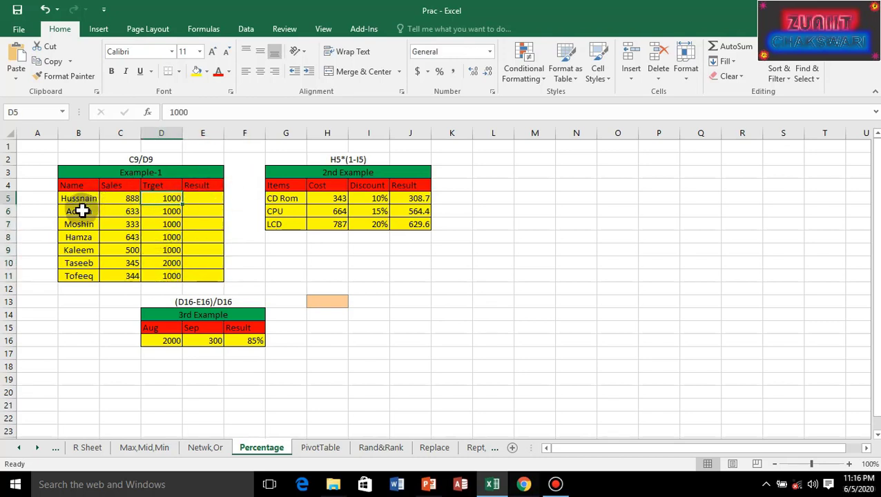
click(159, 214)
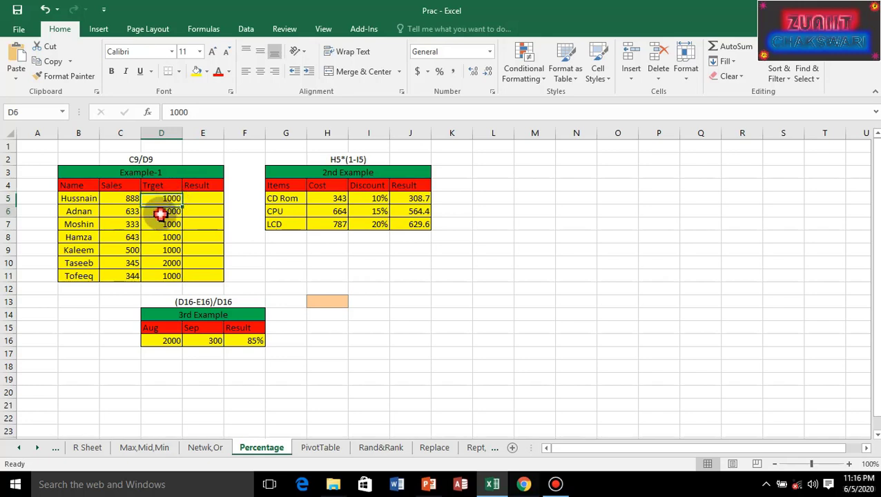
click(167, 262)
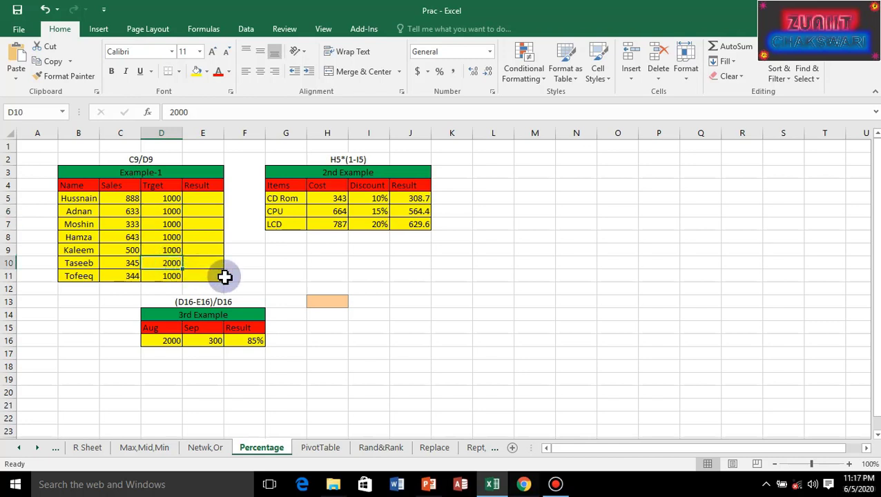
click(131, 201)
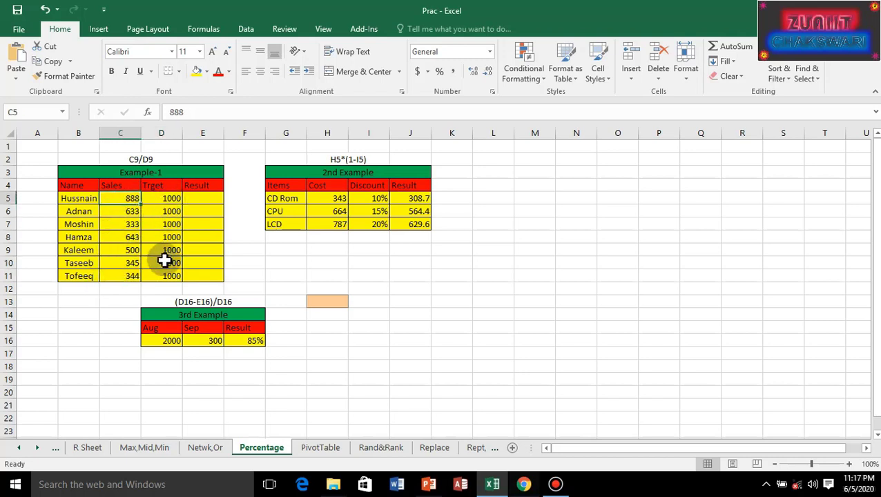
Enter =C5/D5 as a percentage in the first Example-1 Result cell, E5, and fill the formula down to E11
click(211, 201)
key(ctrl+shift+5)
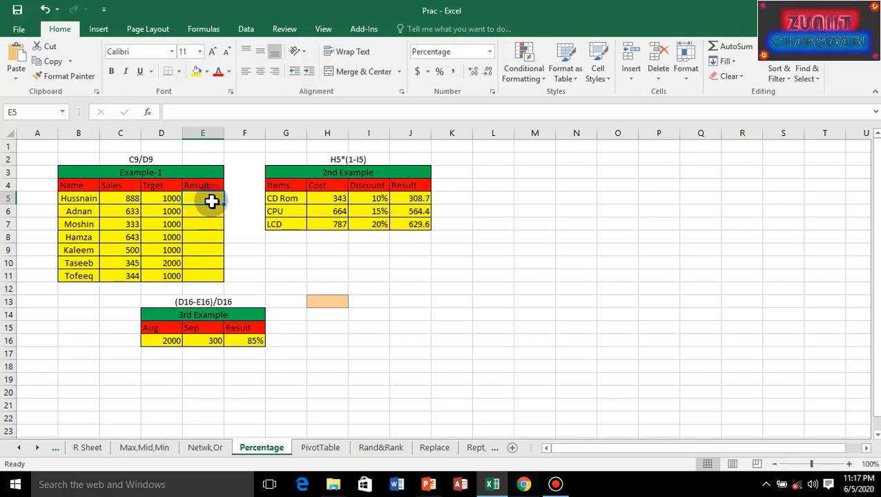
text(=)
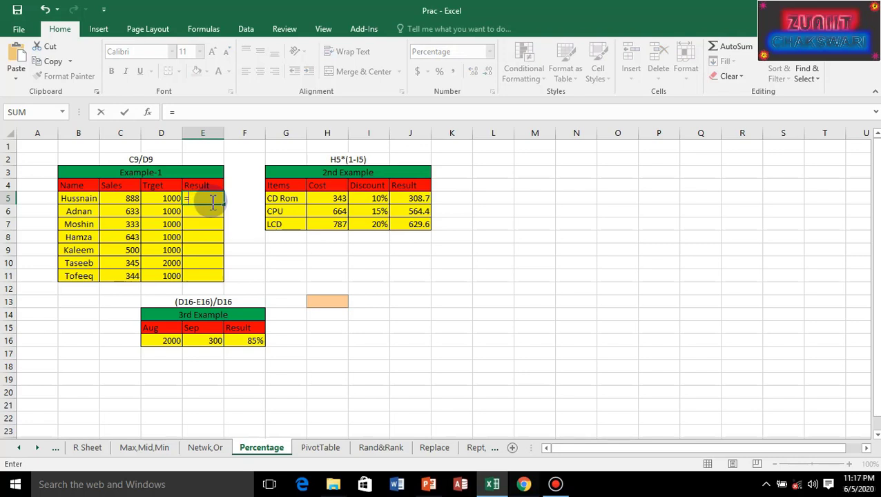
click(133, 200)
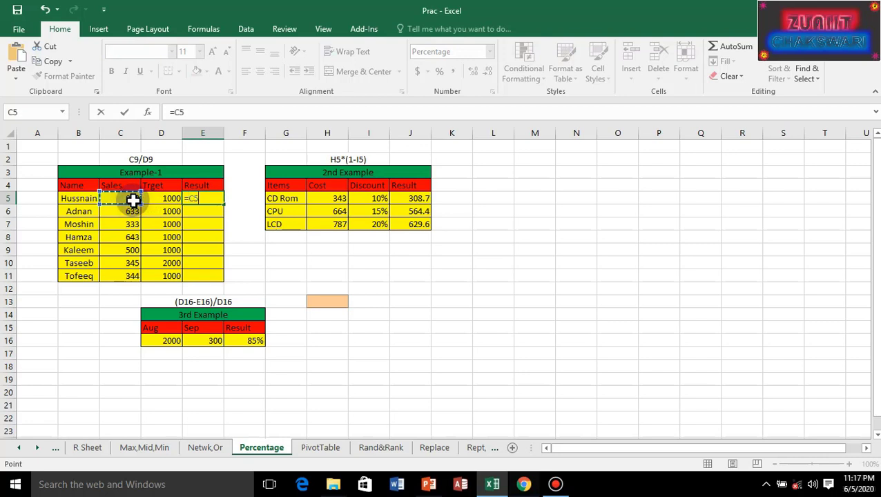
text(/)
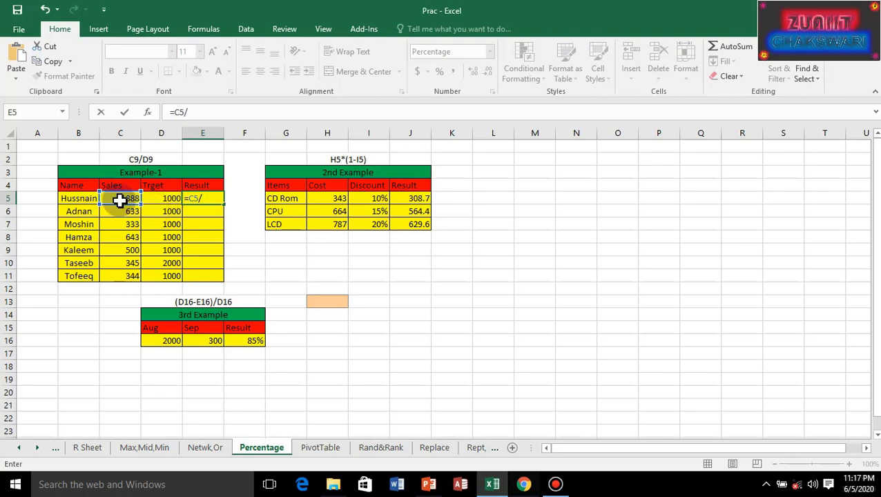
click(166, 198)
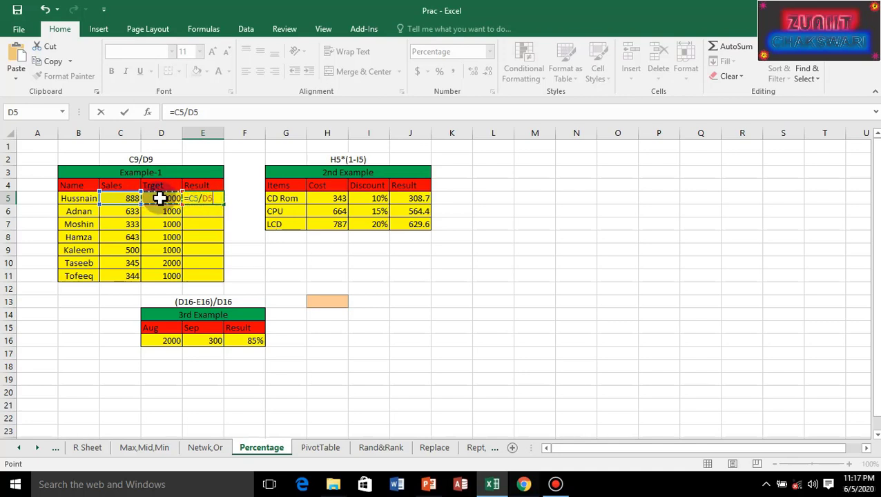
key(Return)
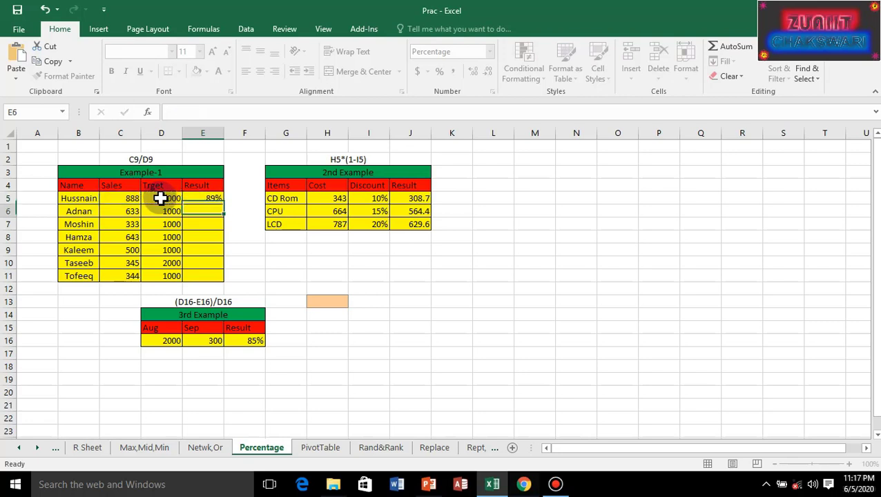
click(212, 200)
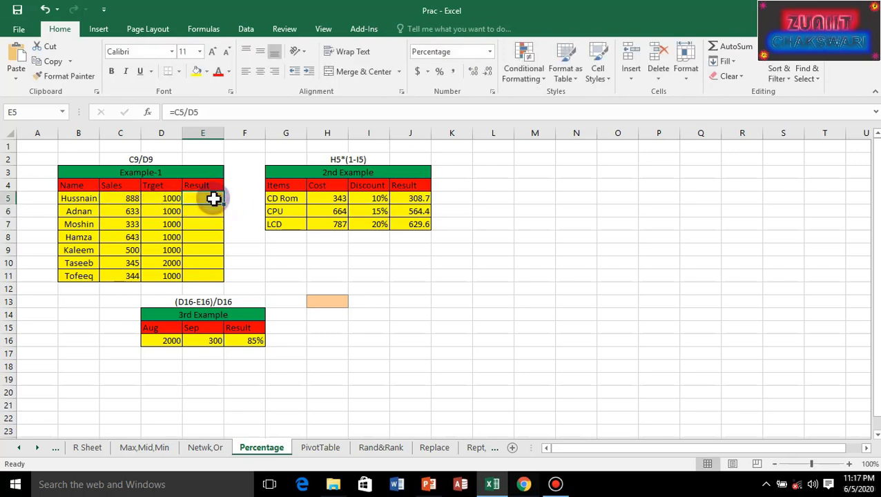
drag(224, 205, 200, 285)
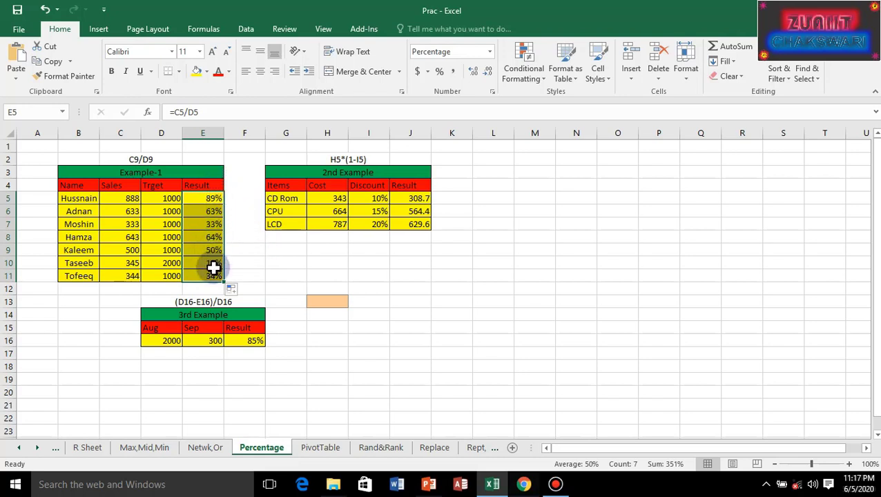
Clear the Result values in J5:J7 of the 2nd Example table
click(417, 199)
drag(418, 199, 422, 224)
key(Delete)
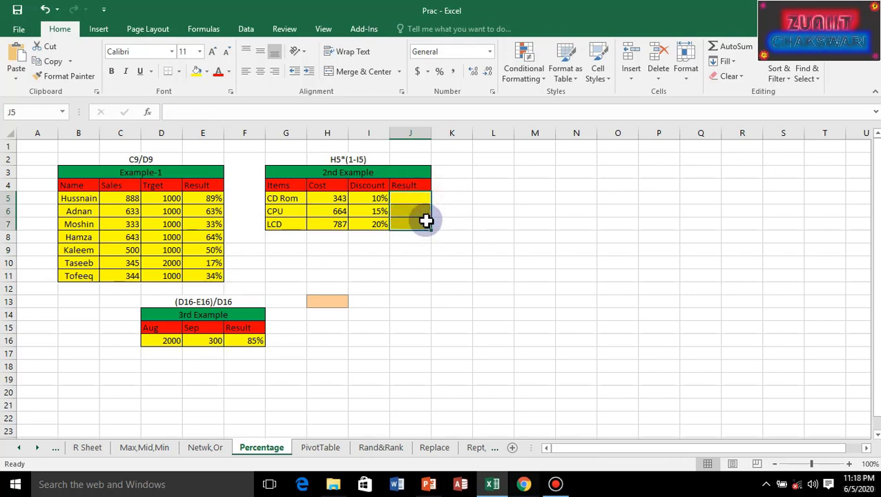
Enter the discounted-price formula =H5*(1-I5) in J5 of the 2nd Example table and fill it down to J7
click(321, 201)
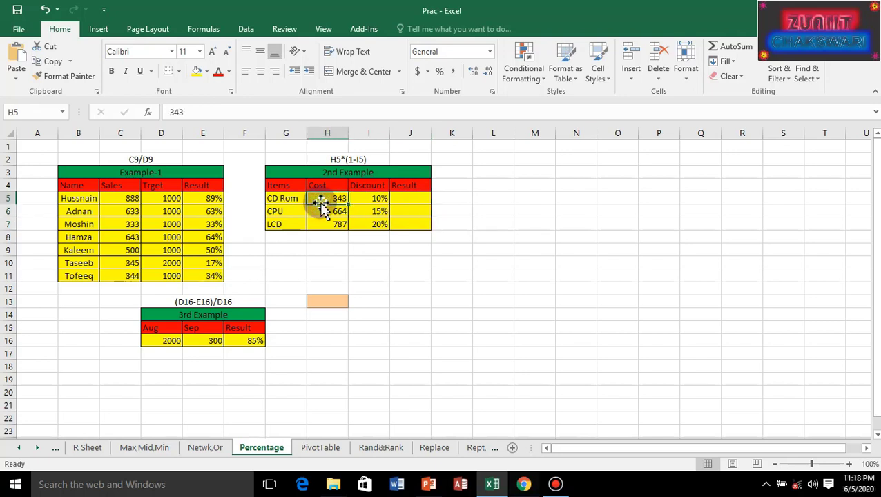
click(380, 200)
click(410, 198)
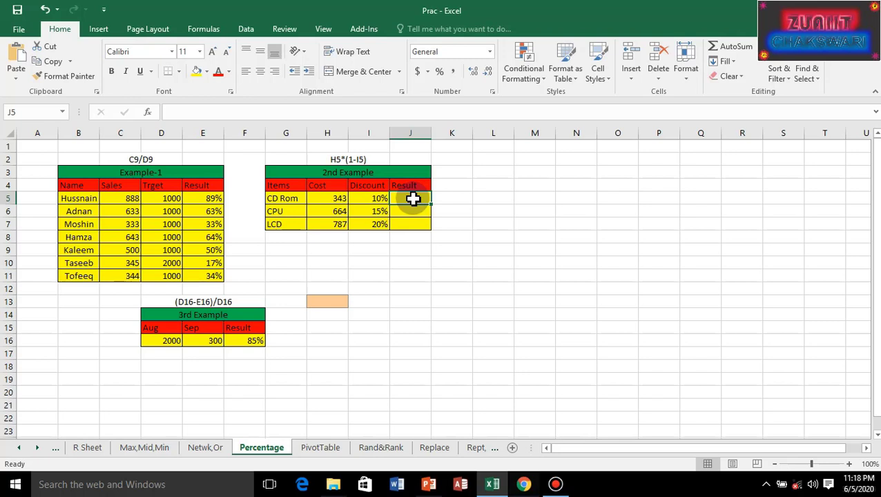
text(=)
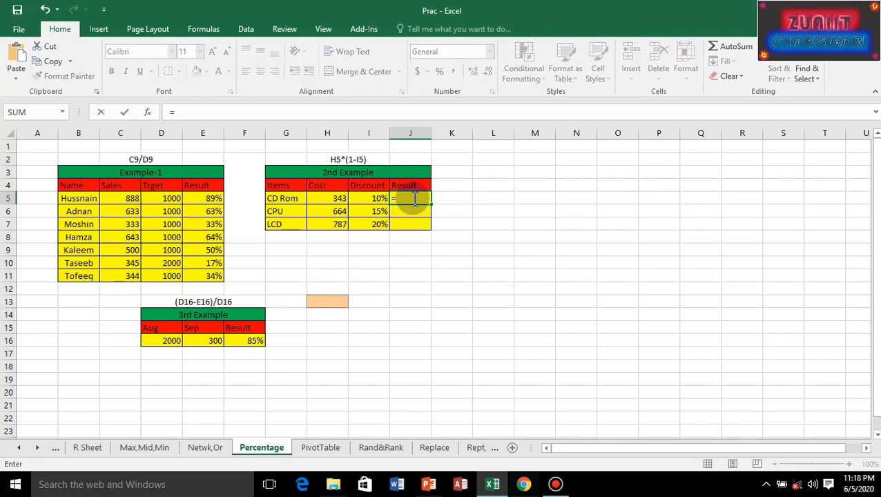
click(327, 199)
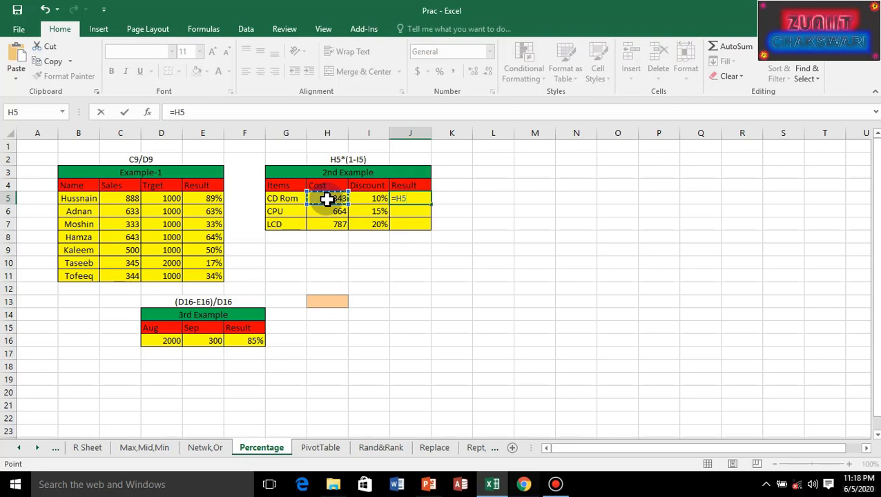
text(*()
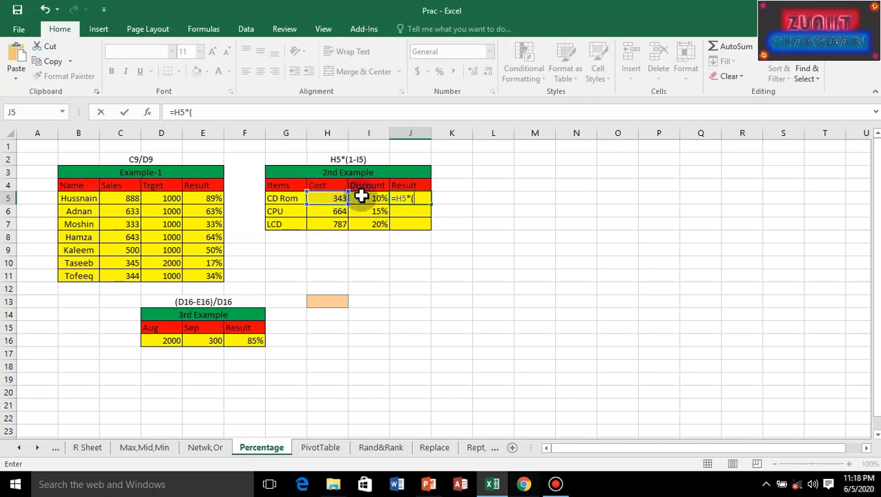
text(1-)
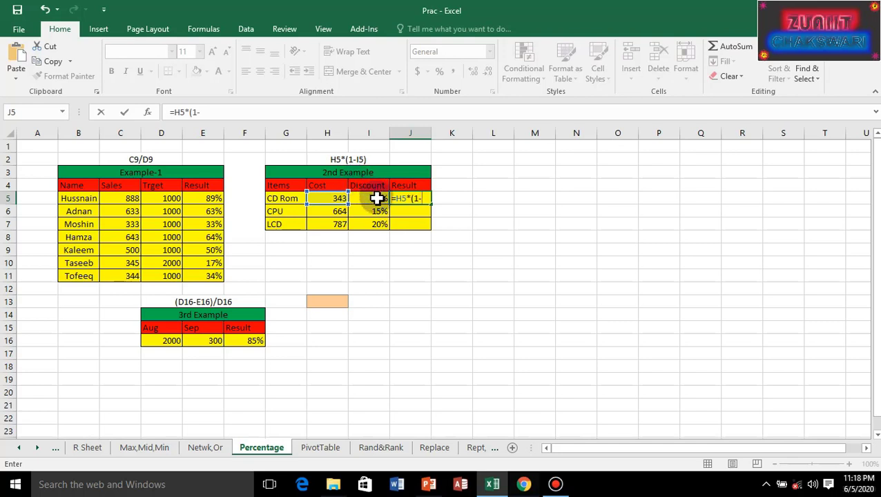
click(376, 198)
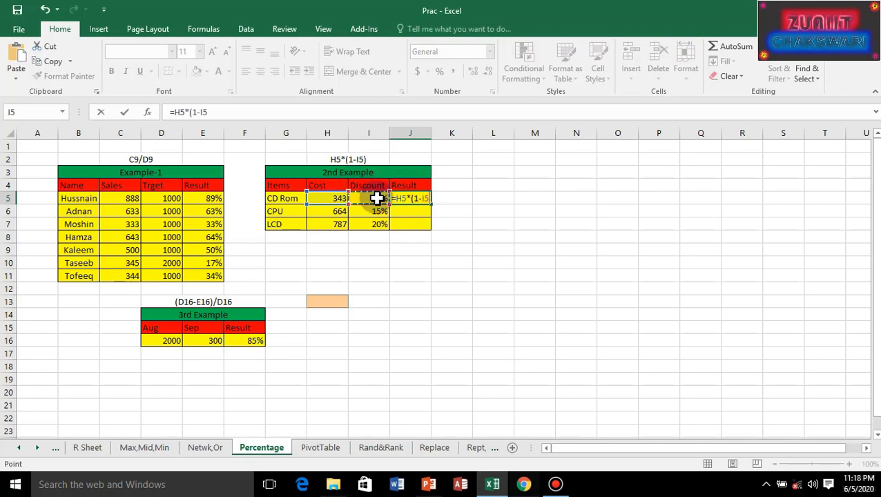
text())
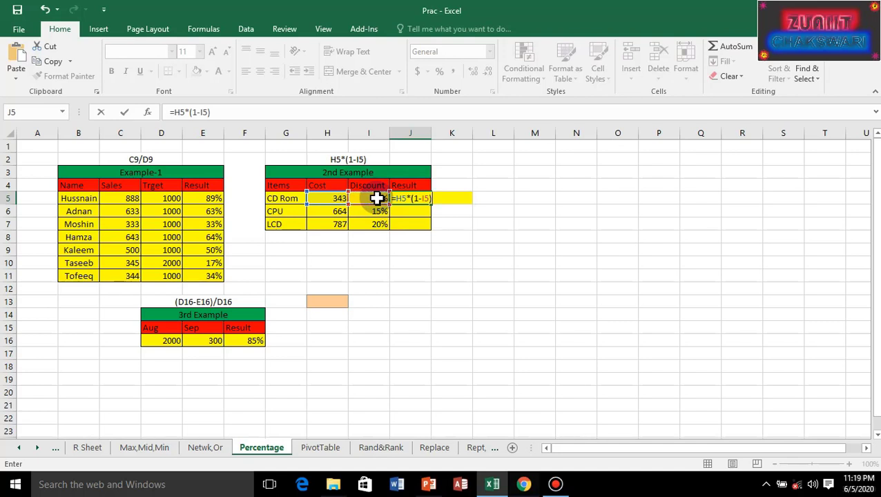
key(Return)
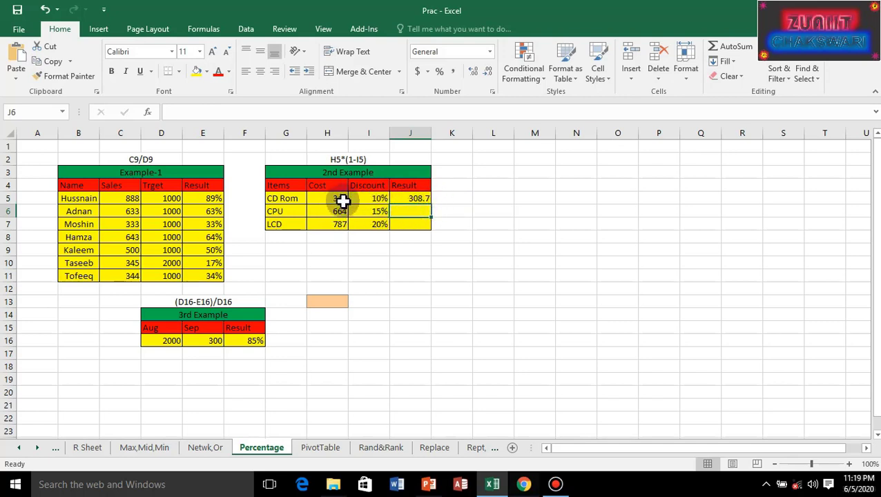
click(413, 198)
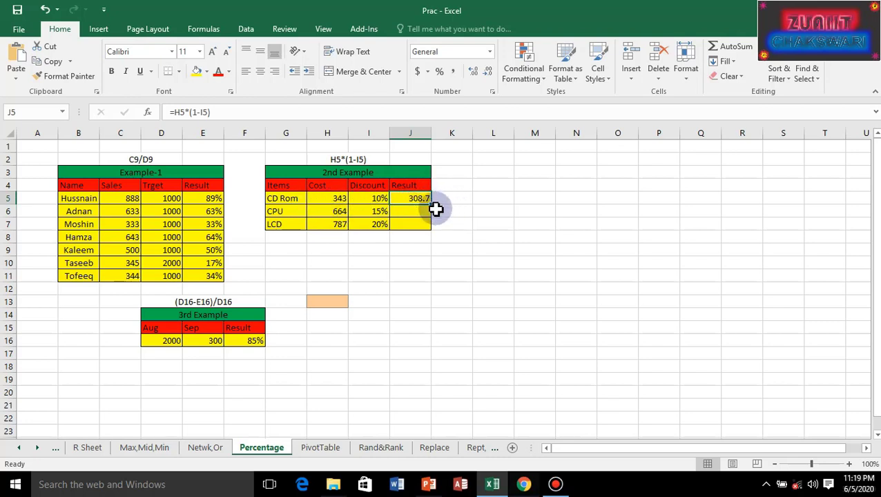
drag(432, 203, 412, 227)
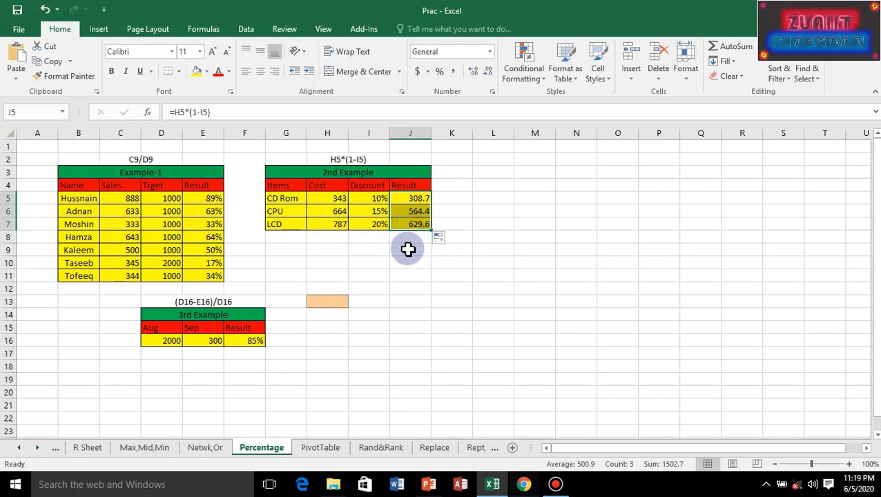
Clear the 3rd Example Result in F16 and enter =(D16-E16)/D16 for the percentage decrease from Aug to Sep
click(254, 340)
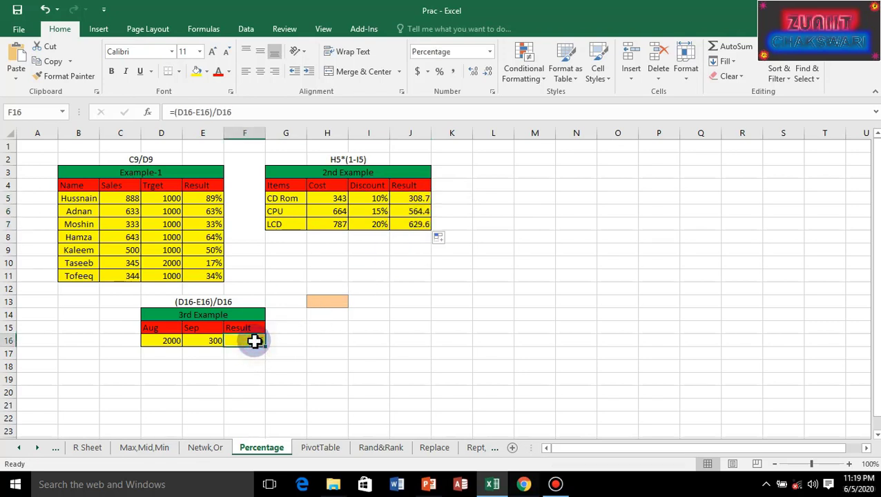
key(Delete)
text(=)
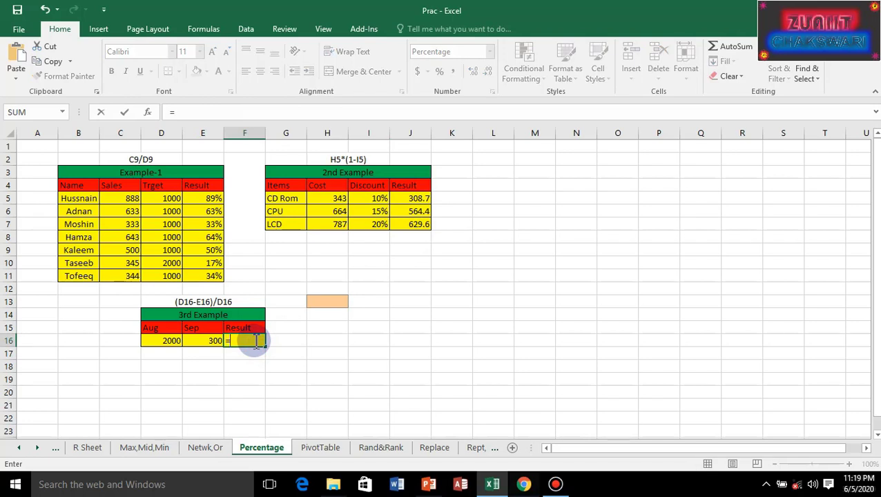
text(()
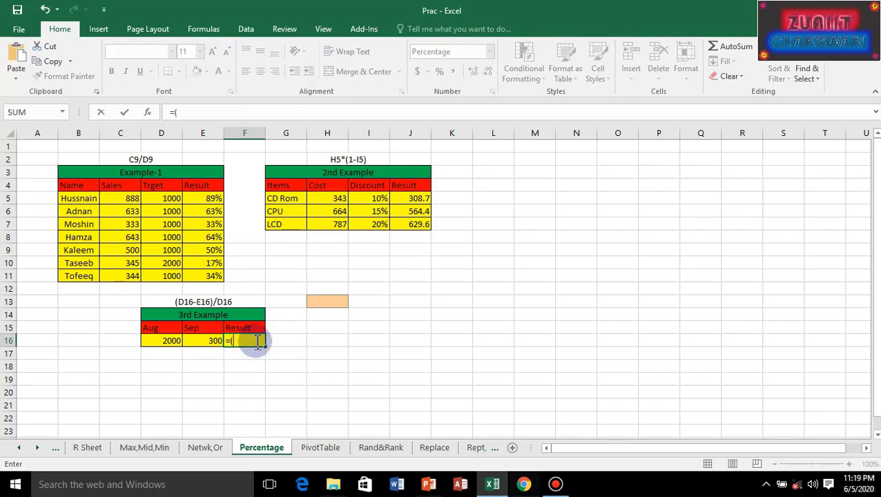
click(165, 340)
text(-)
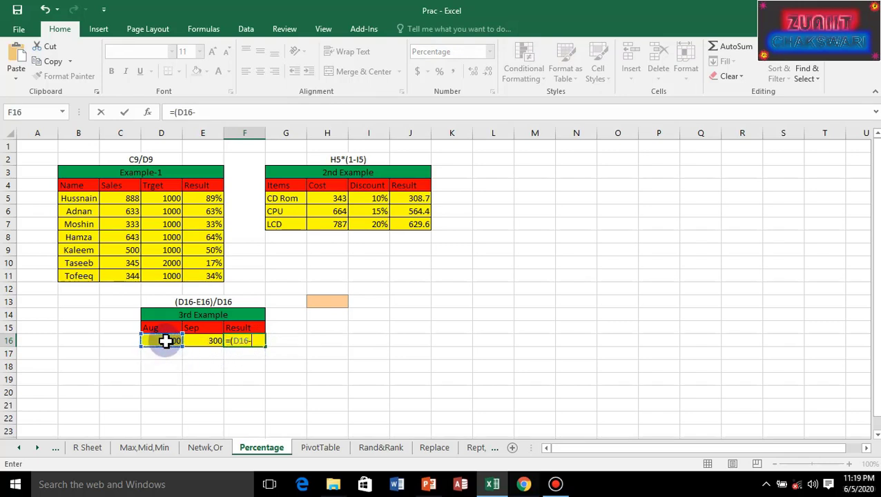
click(200, 340)
text())
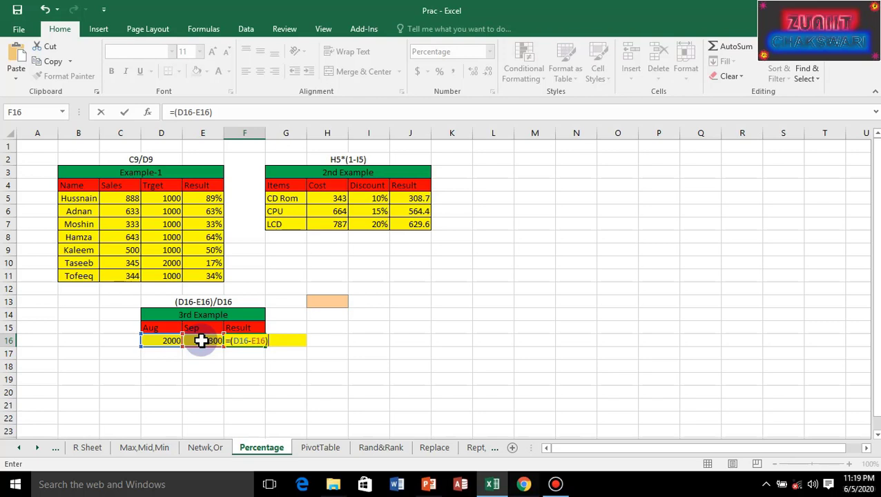
text(/)
click(160, 341)
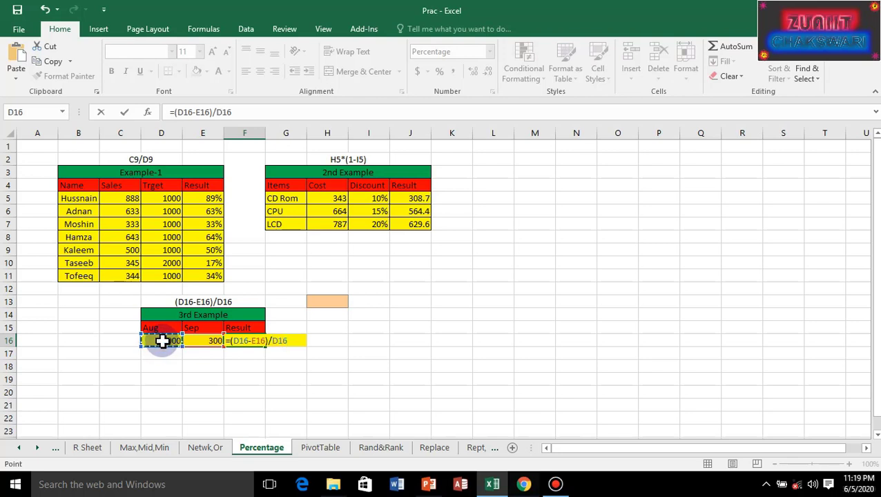
key(Return)
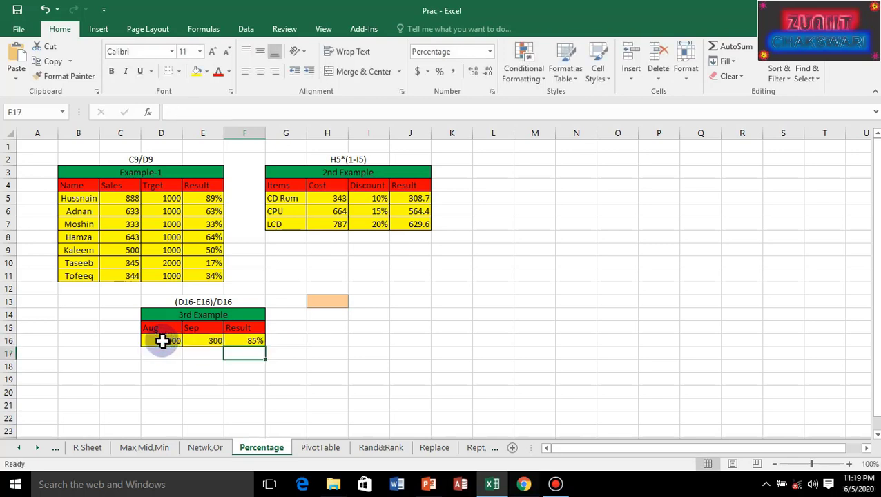